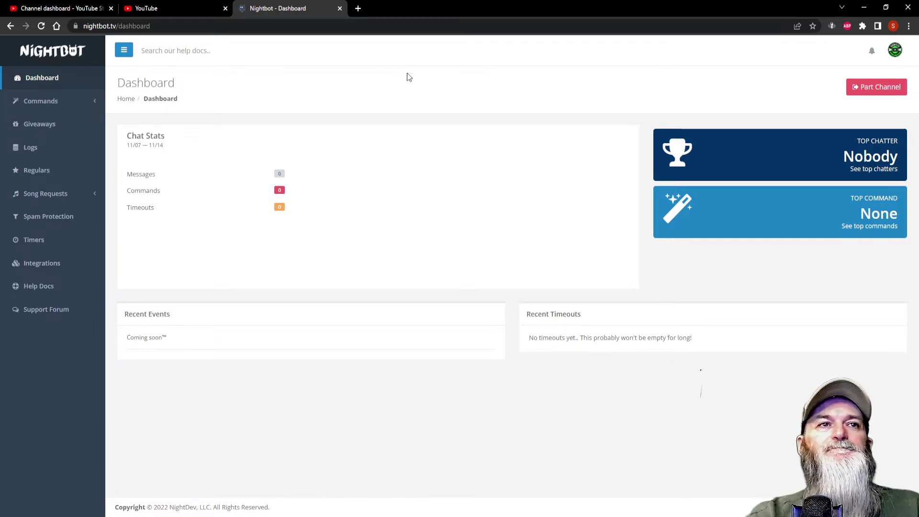
Step: Go to Spam Protection and open the Blacklist Words/Phrases filter's Update Filter dialog
{"action": "left_click", "coordinate": [61, 217]}
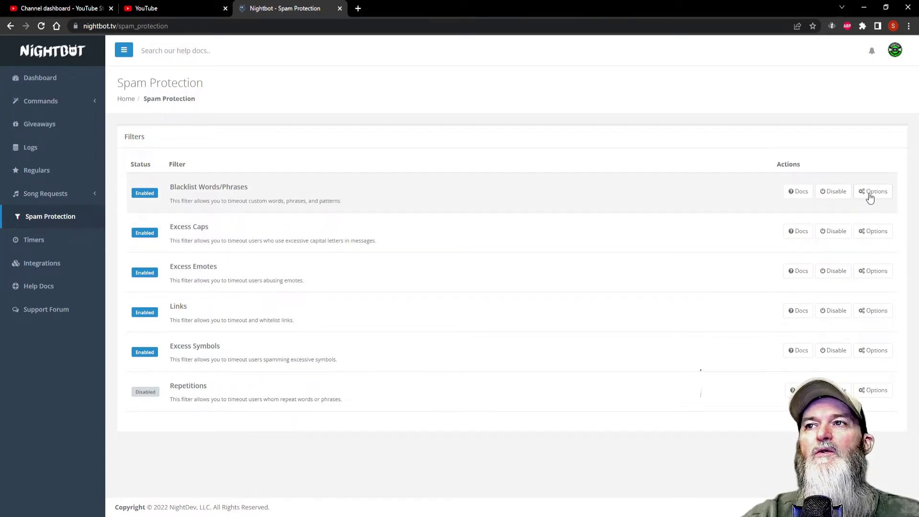
{"action": "left_click", "coordinate": [871, 193]}
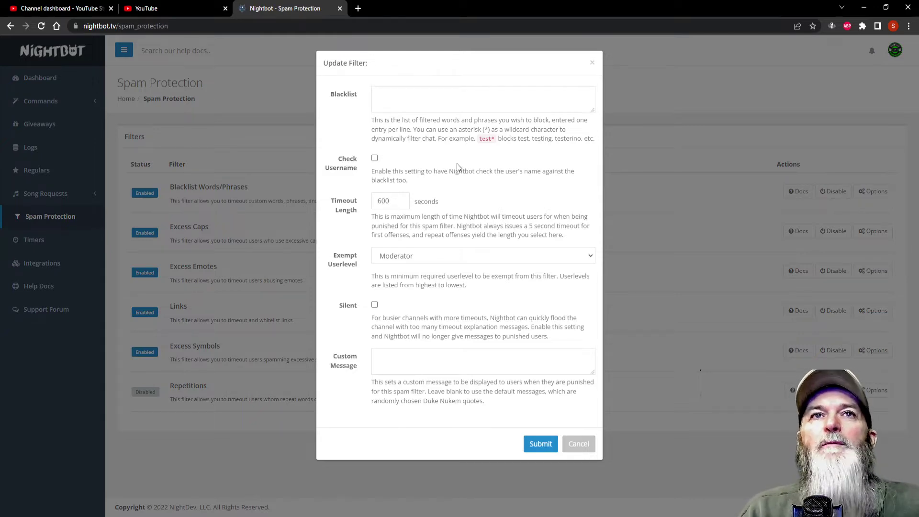
{"action": "left_click", "coordinate": [382, 95]}
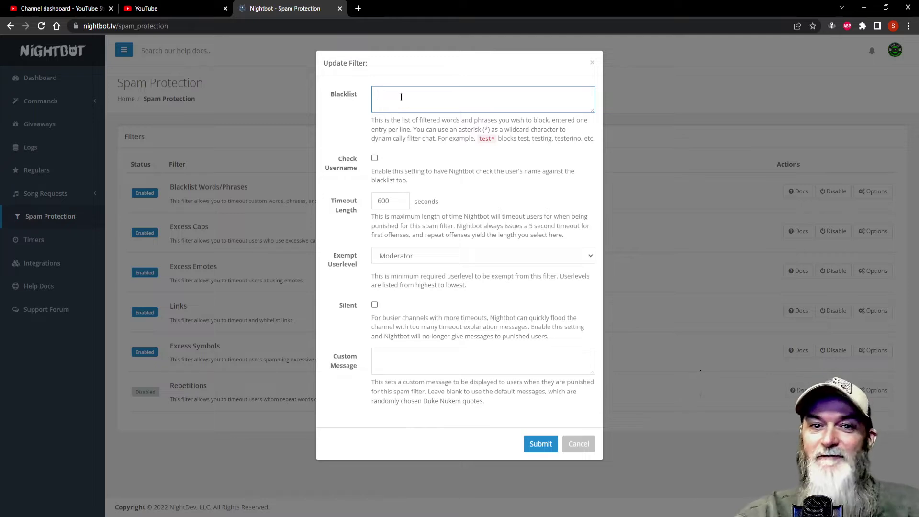
{"action": "left_click", "coordinate": [375, 157]}
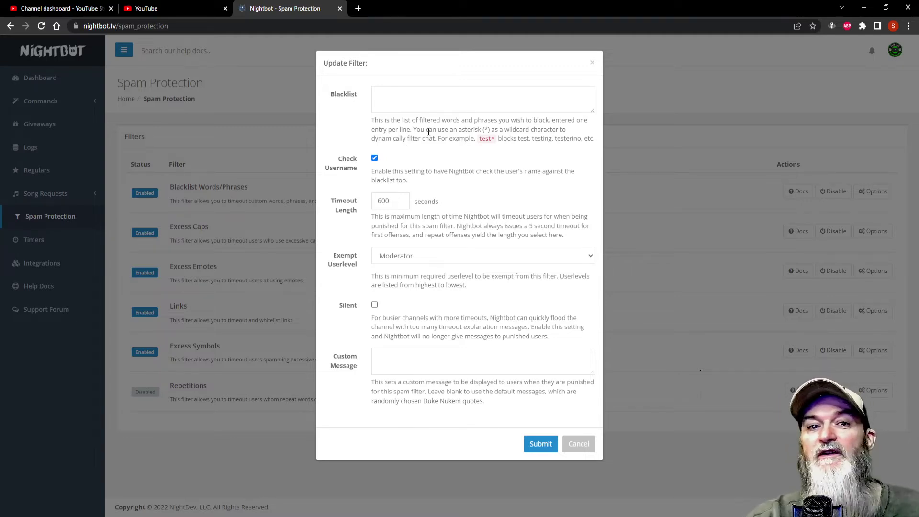
{"action": "left_click", "coordinate": [374, 158]}
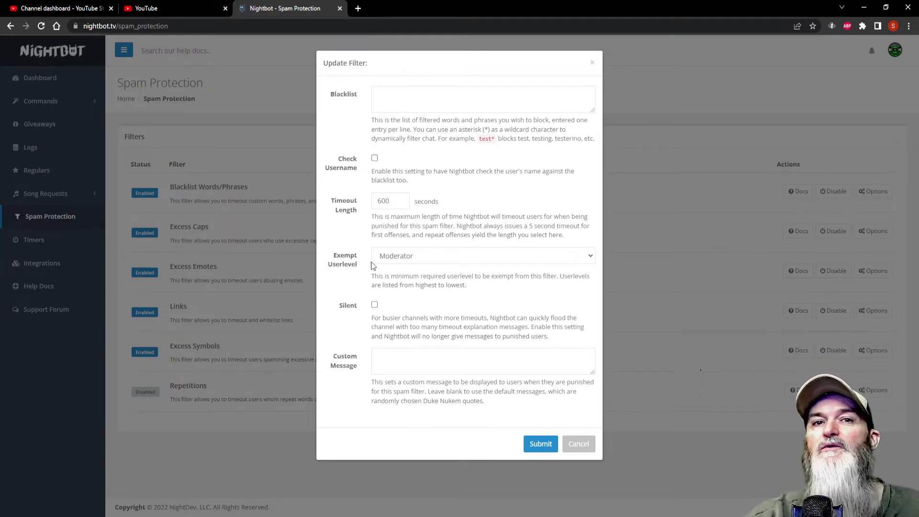
Step: Save the Blacklist Words/Phrases filter with Moderator as exempt userlevel and Silent turned on
{"action": "left_click", "coordinate": [425, 256]}
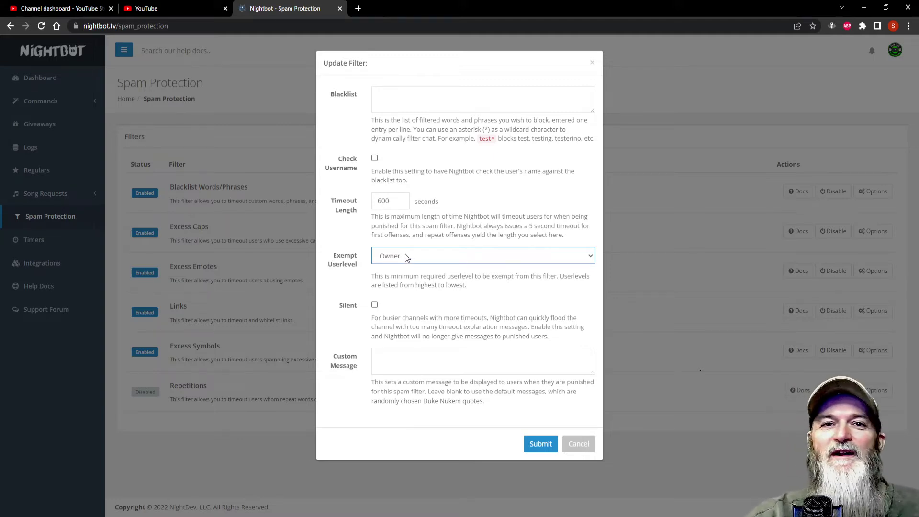
{"action": "left_click", "coordinate": [405, 256]}
{"action": "left_click", "coordinate": [400, 277]}
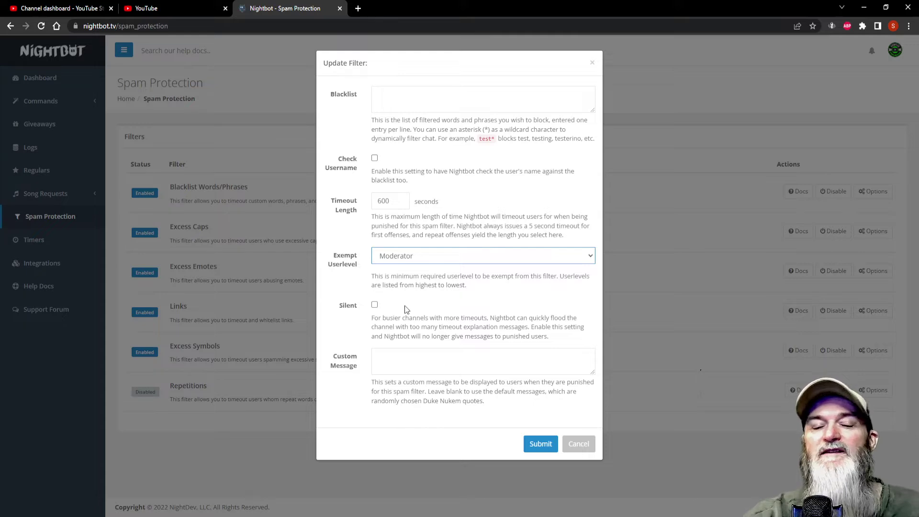
{"action": "left_click", "coordinate": [375, 305]}
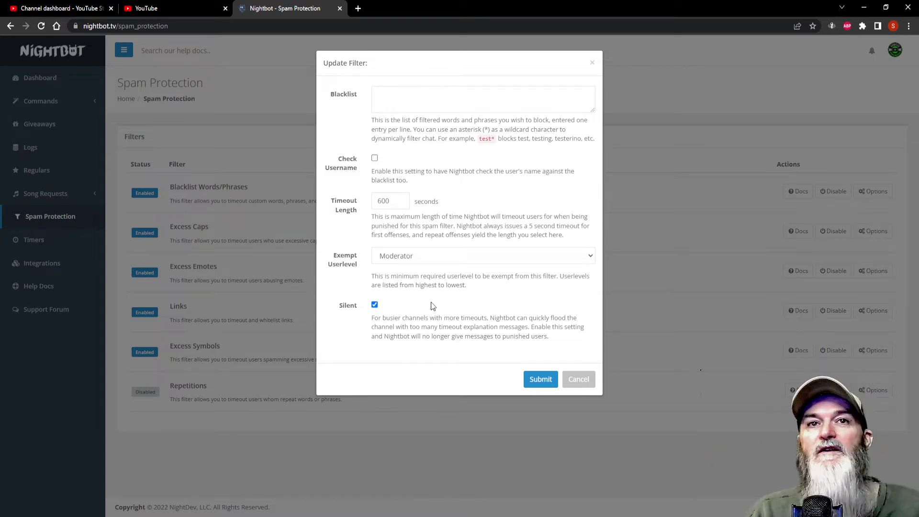
{"action": "left_click", "coordinate": [540, 379]}
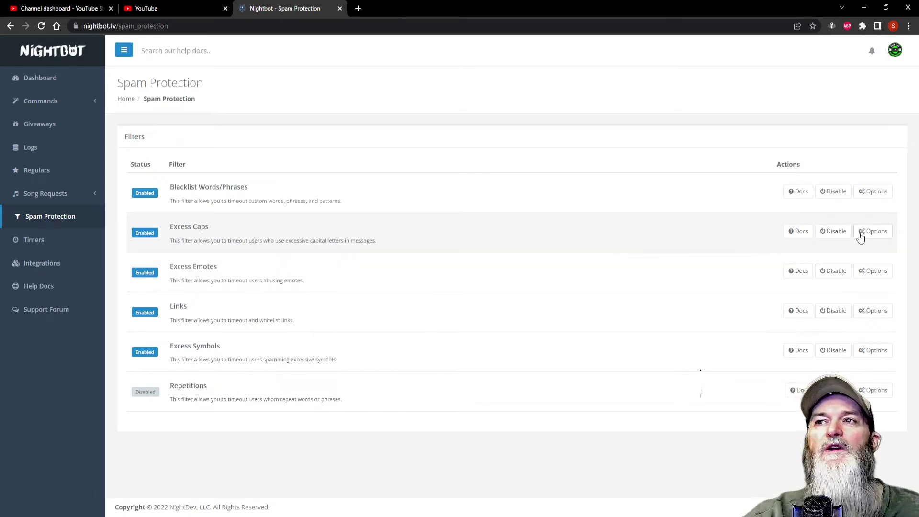
{"action": "left_click", "coordinate": [865, 234]}
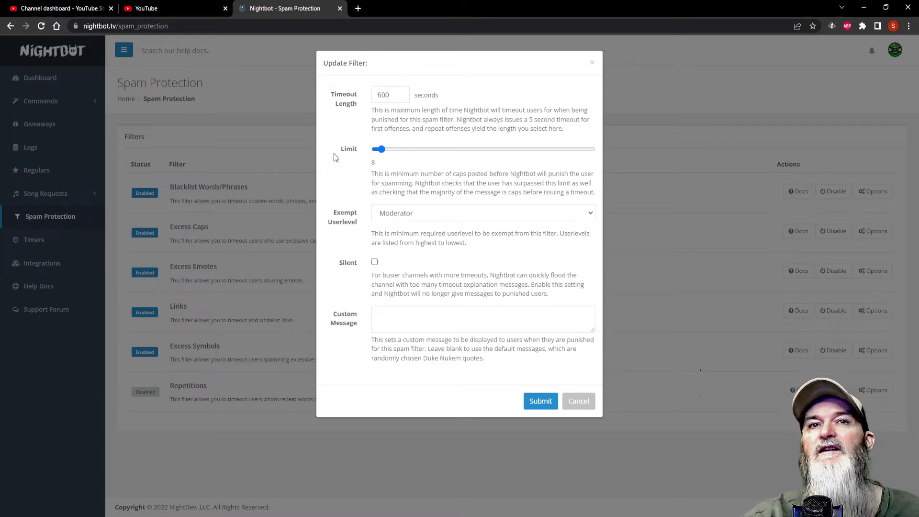
{"action": "mouse_move", "coordinate": [382, 150]}
{"action": "left_mouse_down"}
{"action": "mouse_move", "coordinate": [575, 154]}
{"action": "mouse_move", "coordinate": [385, 152]}
{"action": "left_mouse_up"}
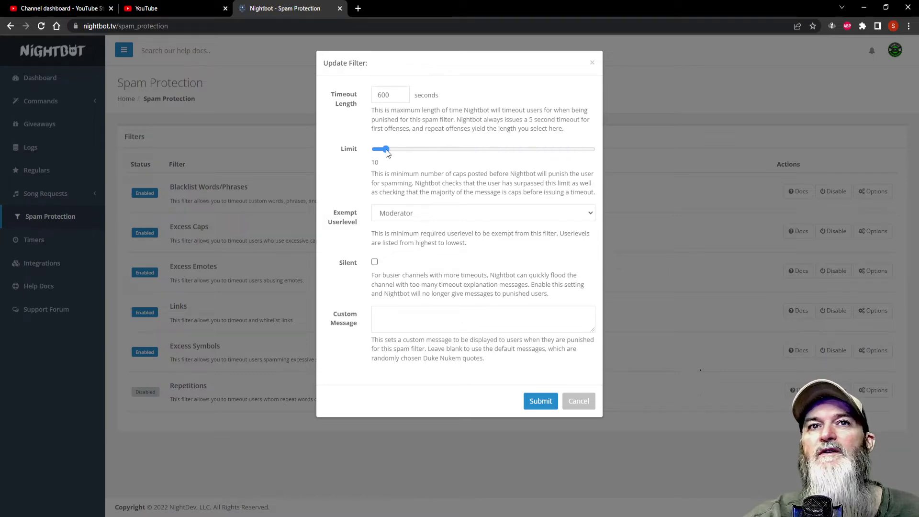
{"action": "left_click", "coordinate": [579, 407]}
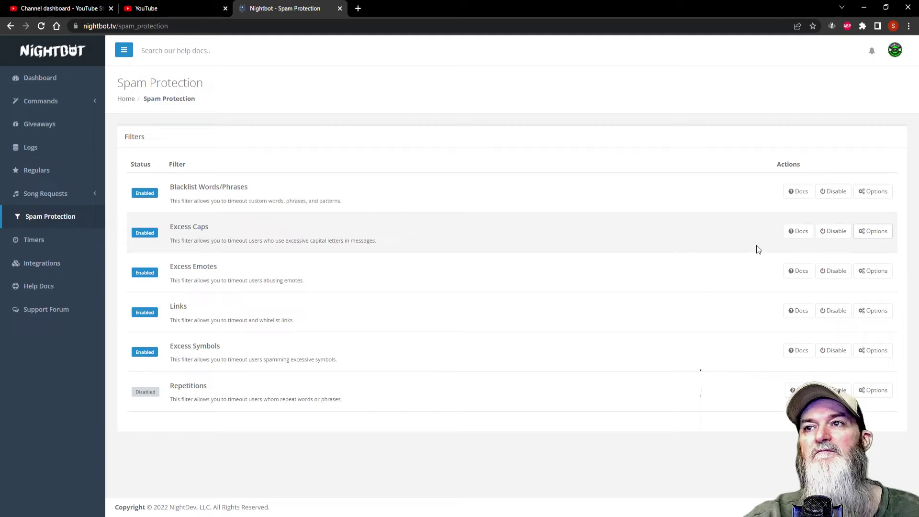
{"action": "left_click", "coordinate": [841, 235]}
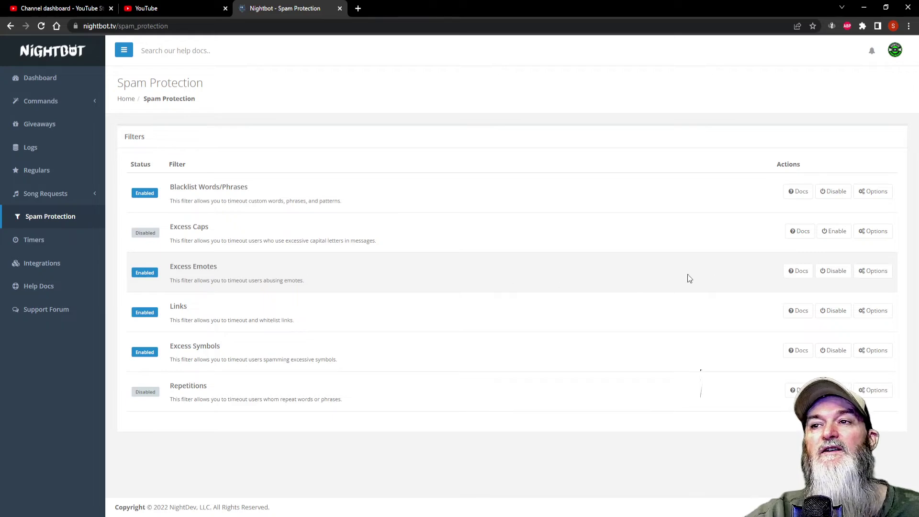
Step: Raise the Excess Emotes filter's limit from 3 to 9
{"action": "left_click", "coordinate": [874, 271]}
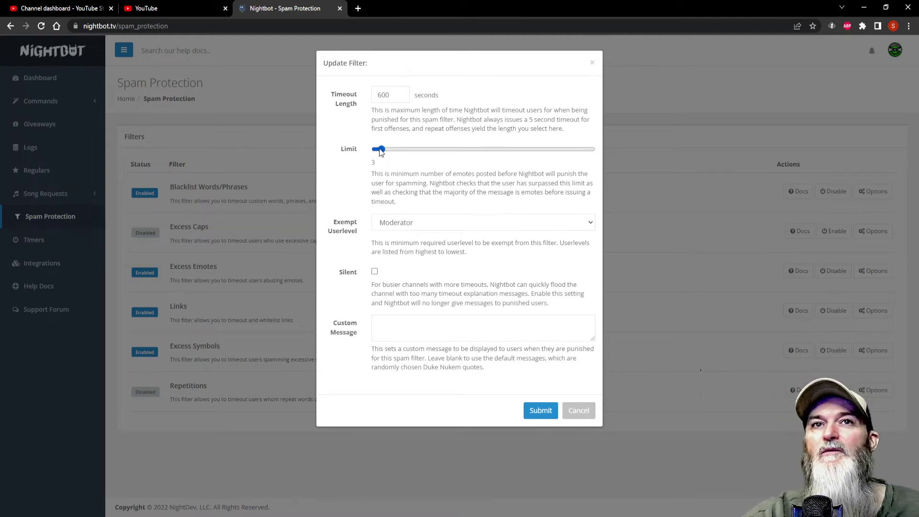
{"action": "left_click_drag", "start_coordinate": [382, 151], "coordinate": [389, 152]}
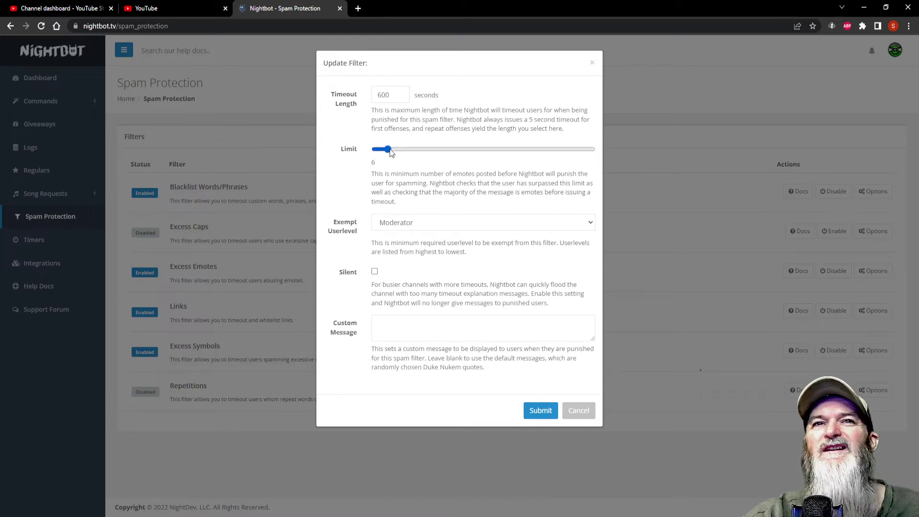
{"action": "left_click_drag", "start_coordinate": [392, 152], "coordinate": [394, 152]}
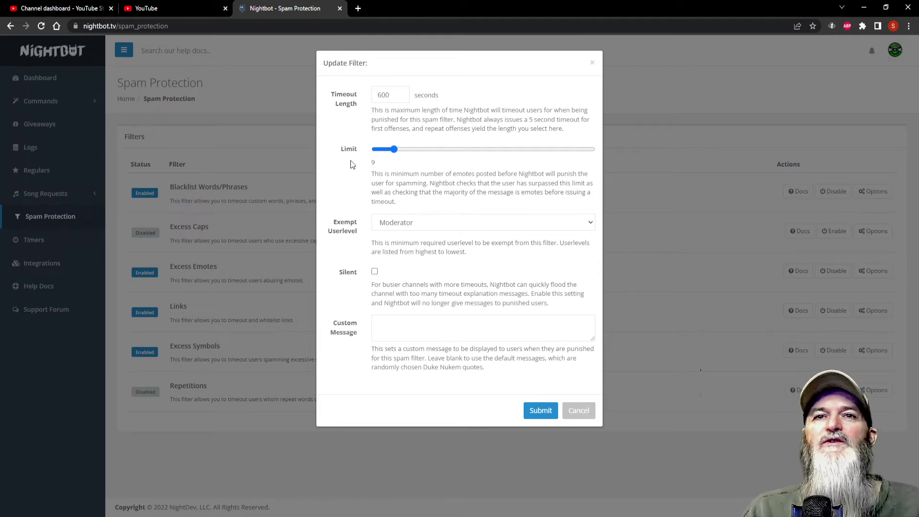
Step: Leave Silent off, close the Excess Emotes dialog, and open the Links filter settings
{"action": "left_click", "coordinate": [374, 271]}
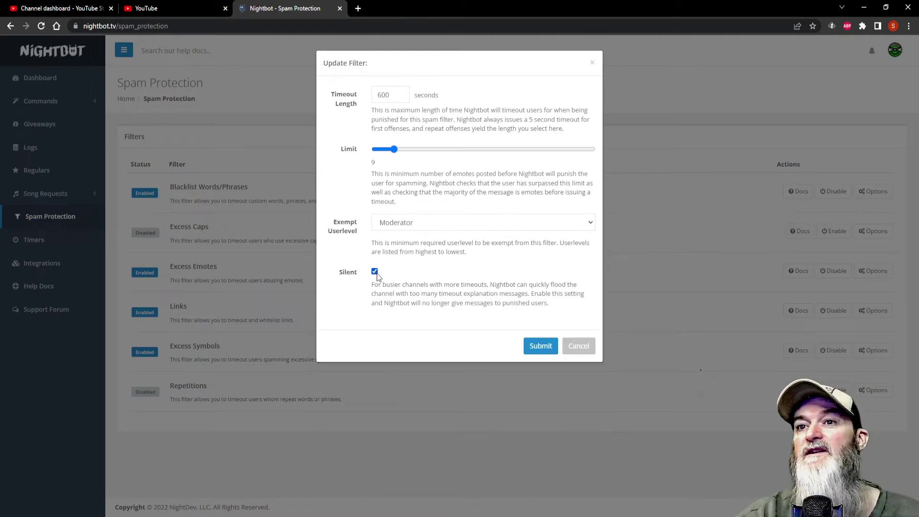
{"action": "left_click", "coordinate": [375, 271]}
{"action": "left_click", "coordinate": [386, 323]}
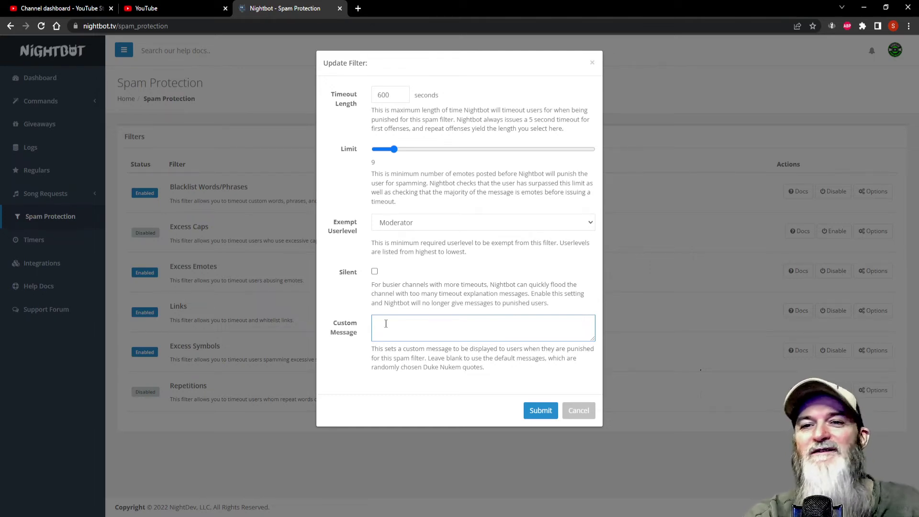
{"action": "left_click", "coordinate": [564, 411]}
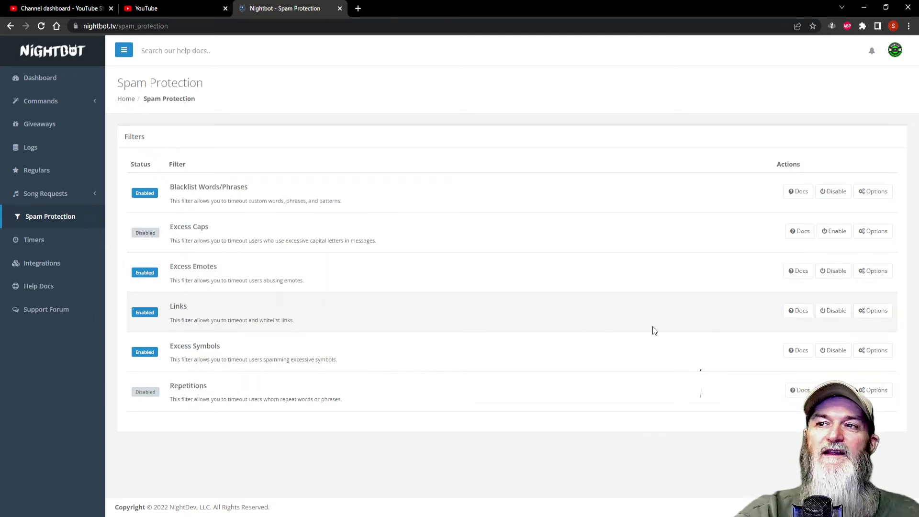
{"action": "left_click", "coordinate": [873, 311]}
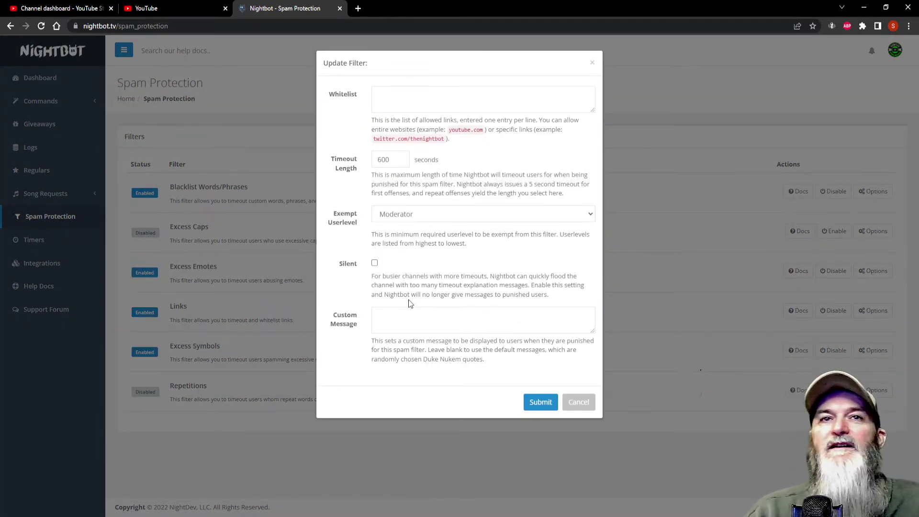
Step: Review the Links filter, keeping its whitelist empty and Silent off, then close the dialog
{"action": "left_click", "coordinate": [389, 95]}
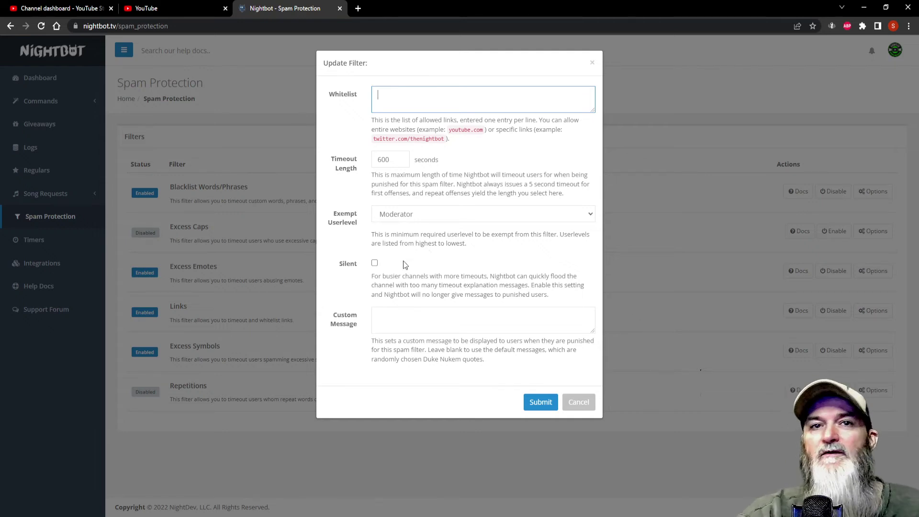
{"action": "left_click", "coordinate": [375, 263]}
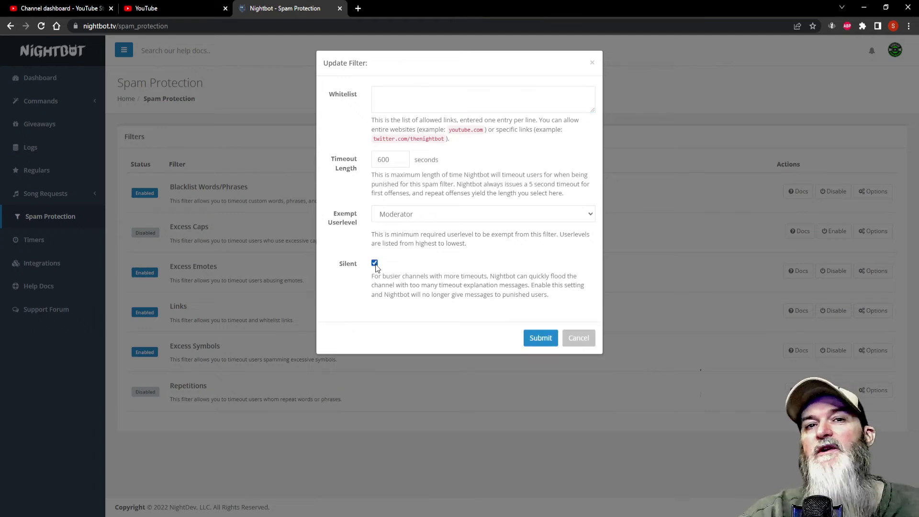
{"action": "left_click", "coordinate": [374, 263]}
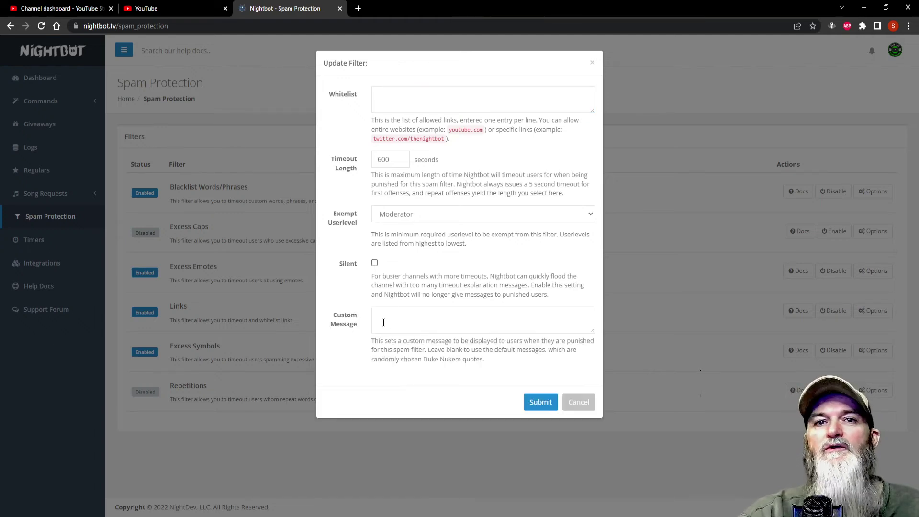
{"action": "left_click", "coordinate": [383, 319]}
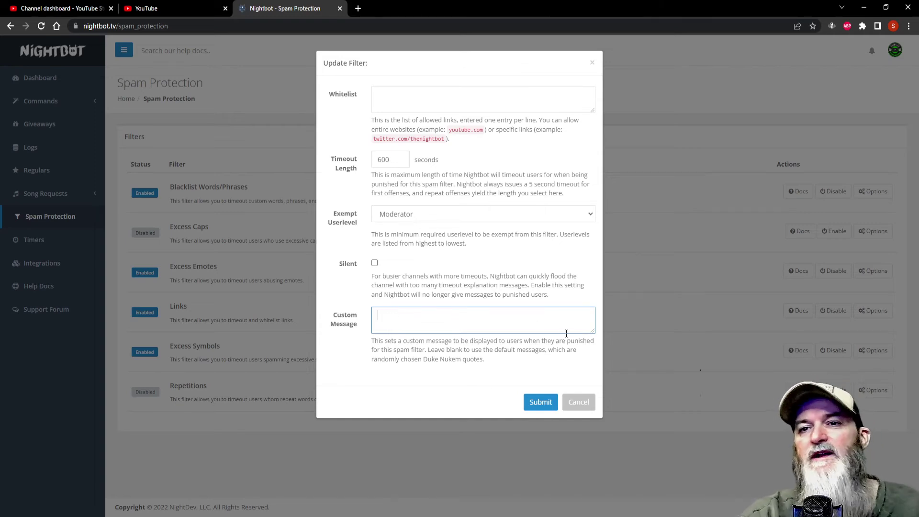
{"action": "left_click", "coordinate": [584, 404]}
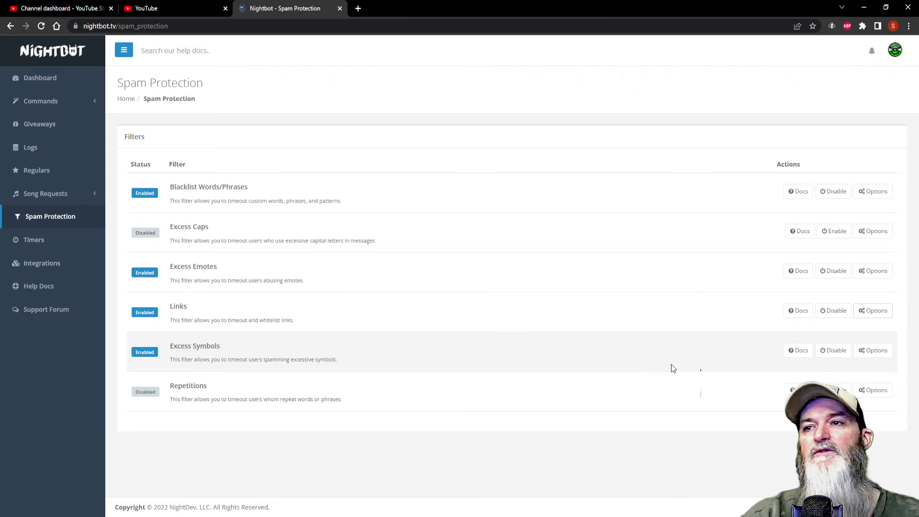
Step: Adjust the Excess Symbols limit slider (limit 8, 600-second timeout) and submit the settings
{"action": "left_click", "coordinate": [869, 350]}
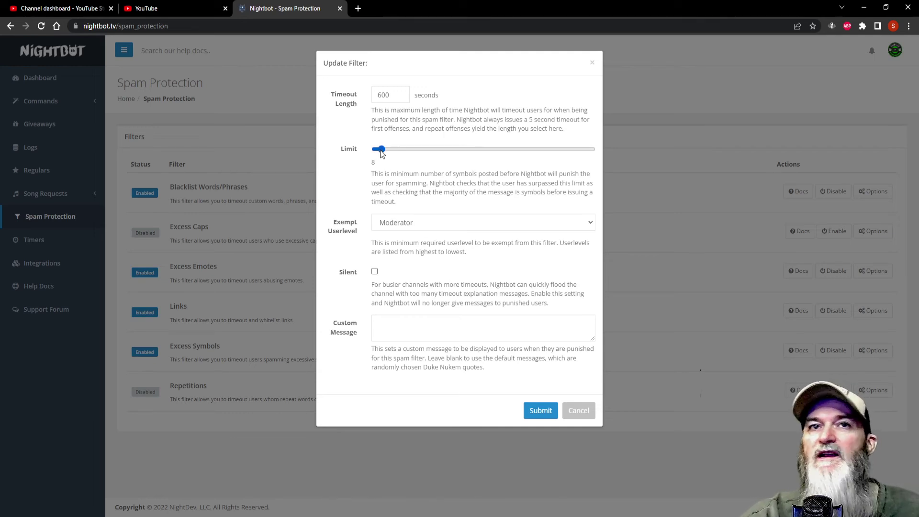
{"action": "mouse_move", "coordinate": [381, 148]}
{"action": "left_mouse_down"}
{"action": "mouse_move", "coordinate": [421, 151]}
{"action": "mouse_move", "coordinate": [398, 149]}
{"action": "left_mouse_up"}
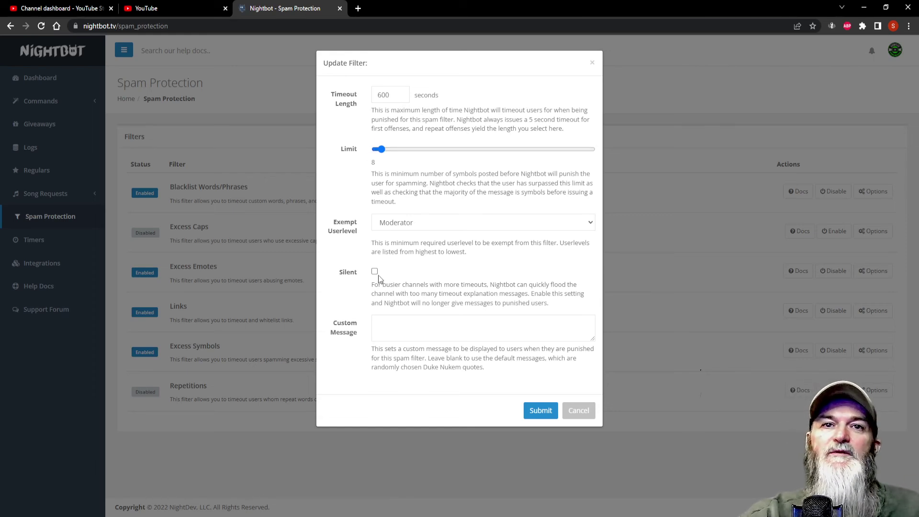
{"action": "left_click", "coordinate": [402, 327]}
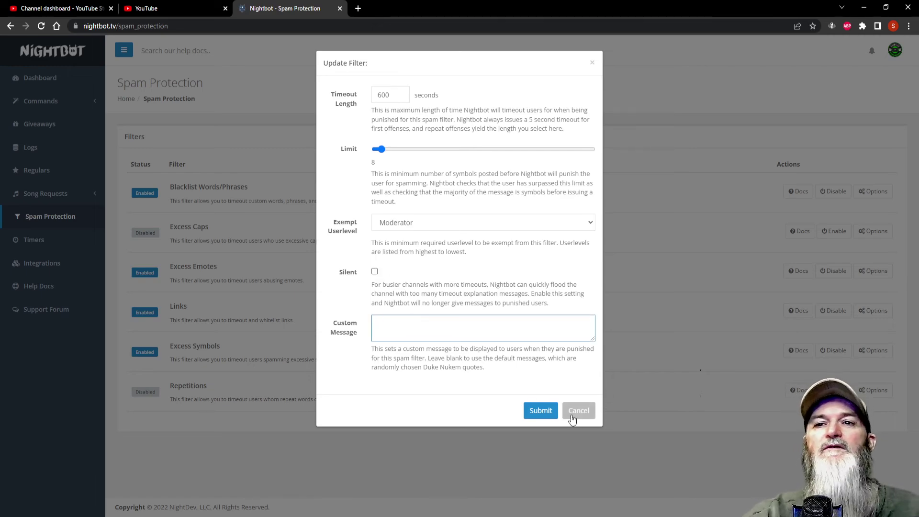
{"action": "left_click", "coordinate": [543, 412]}
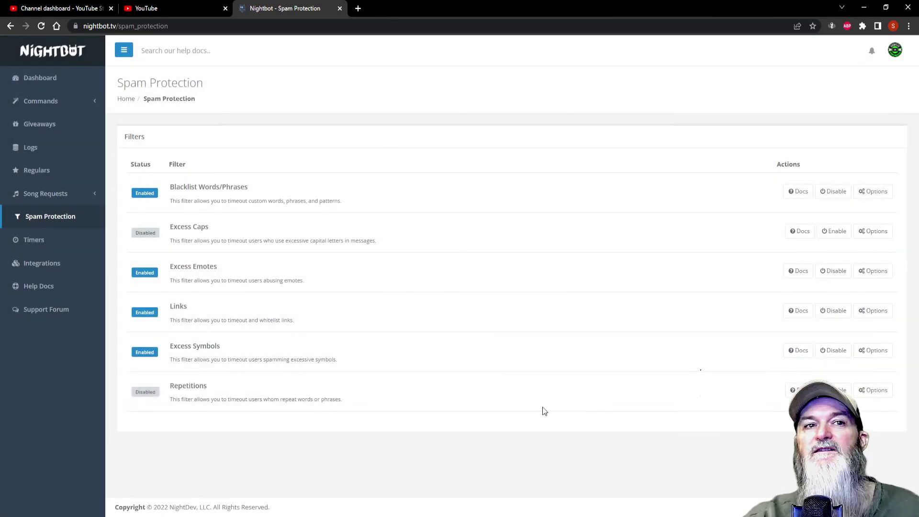